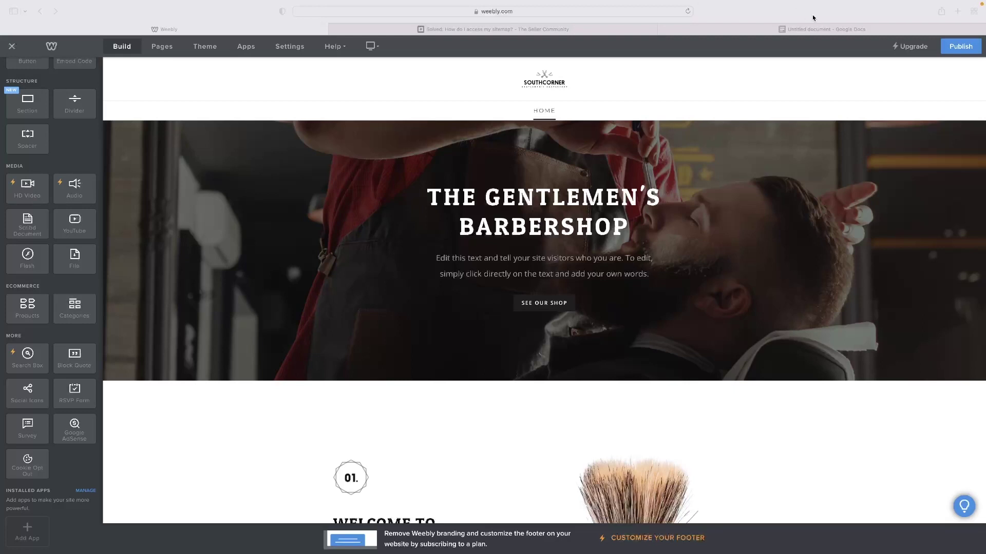
Replace yourdomain.com with marians.co.uk in the Docs sitemap URL, rejoining it onto one line.
{"action": "left_click", "coordinate": [787, 29]}
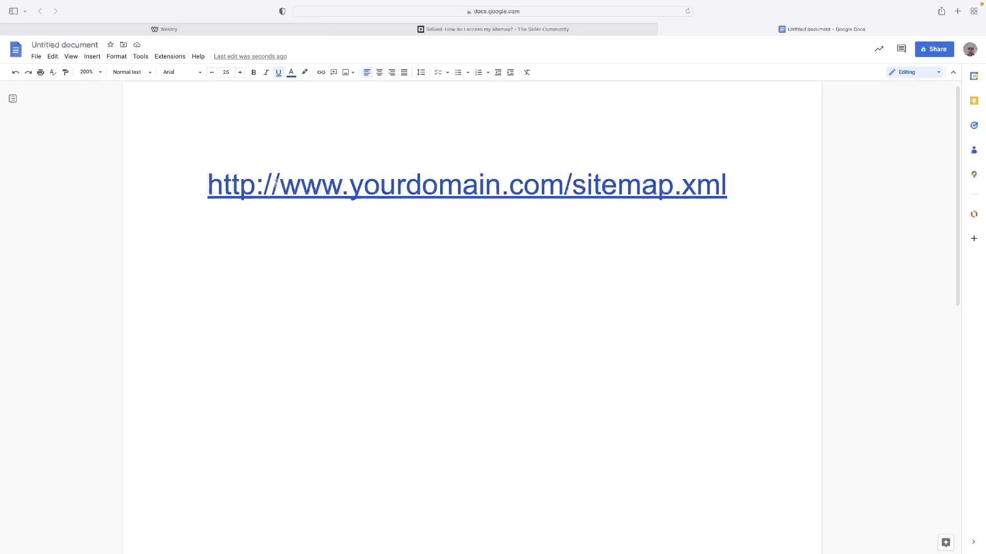
{"action": "left_click_drag", "start_coordinate": [281, 184], "coordinate": [730, 194]}
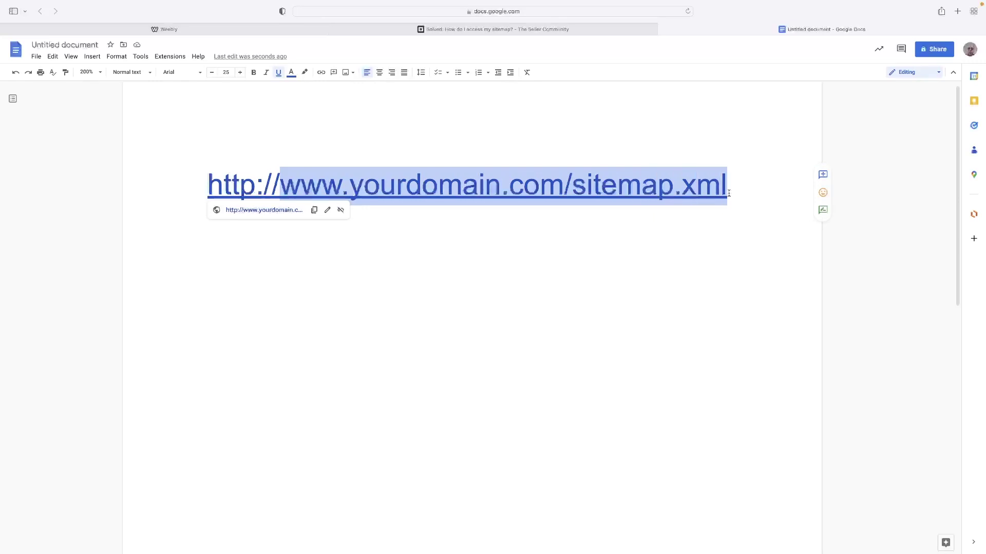
{"action": "left_click", "coordinate": [544, 184]}
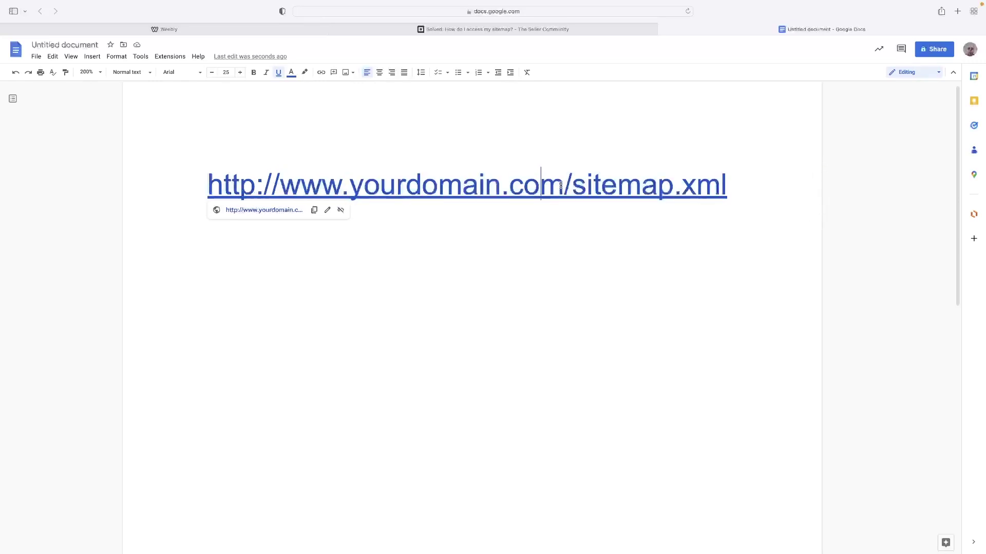
{"action": "mouse_move", "coordinate": [566, 185]}
{"action": "left_mouse_down"}
{"action": "mouse_move", "coordinate": [269, 185]}
{"action": "mouse_move", "coordinate": [277, 183]}
{"action": "left_mouse_up"}
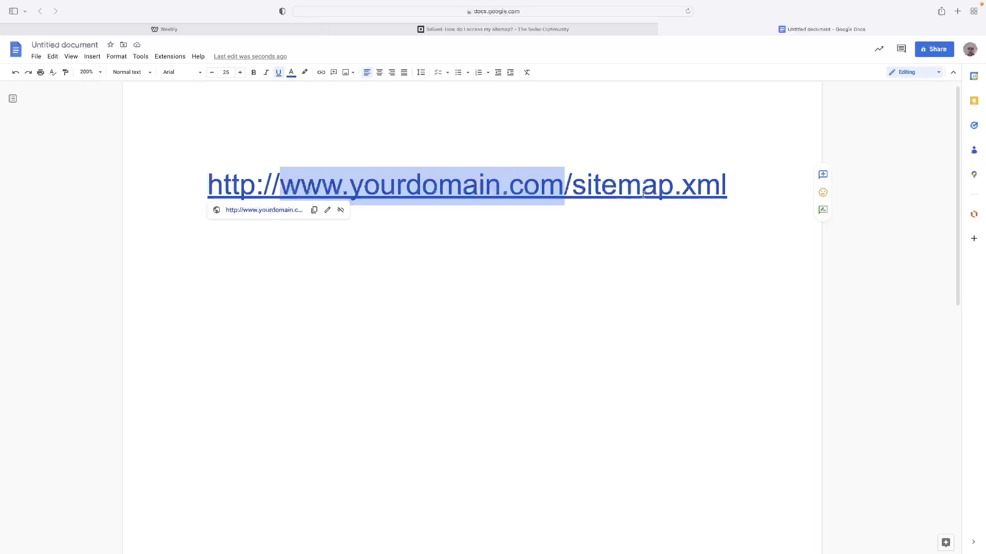
{"action": "left_click", "coordinate": [574, 185]}
{"action": "left_click_drag", "start_coordinate": [574, 186], "coordinate": [727, 187]}
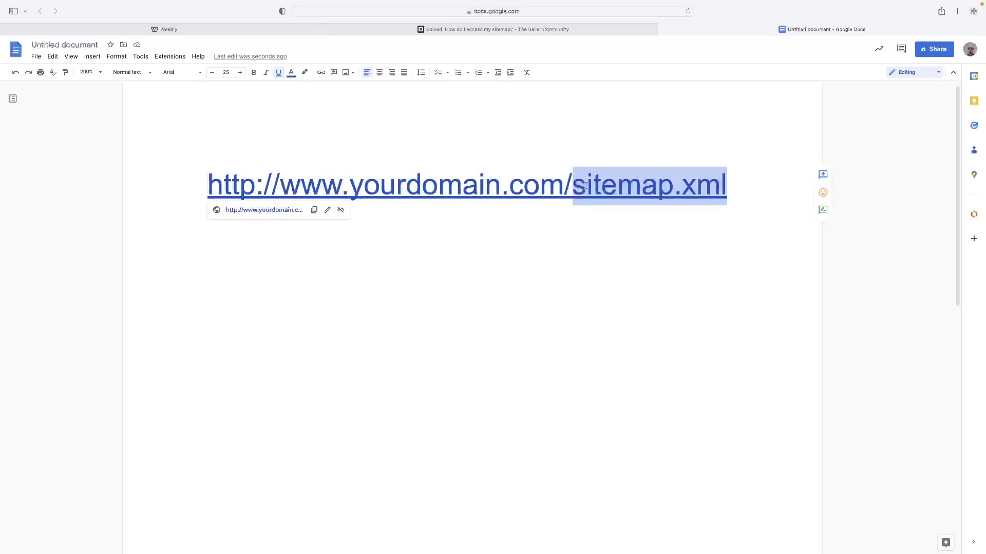
{"action": "left_click", "coordinate": [568, 185]}
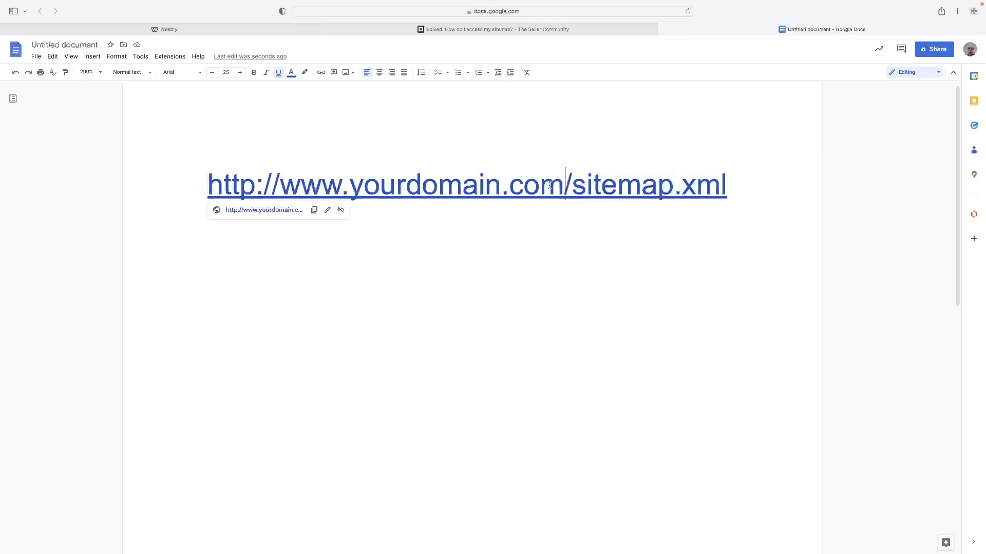
{"action": "mouse_move", "coordinate": [568, 185]}
{"action": "left_mouse_down"}
{"action": "mouse_move", "coordinate": [261, 183]}
{"action": "mouse_move", "coordinate": [351, 189]}
{"action": "left_mouse_up"}
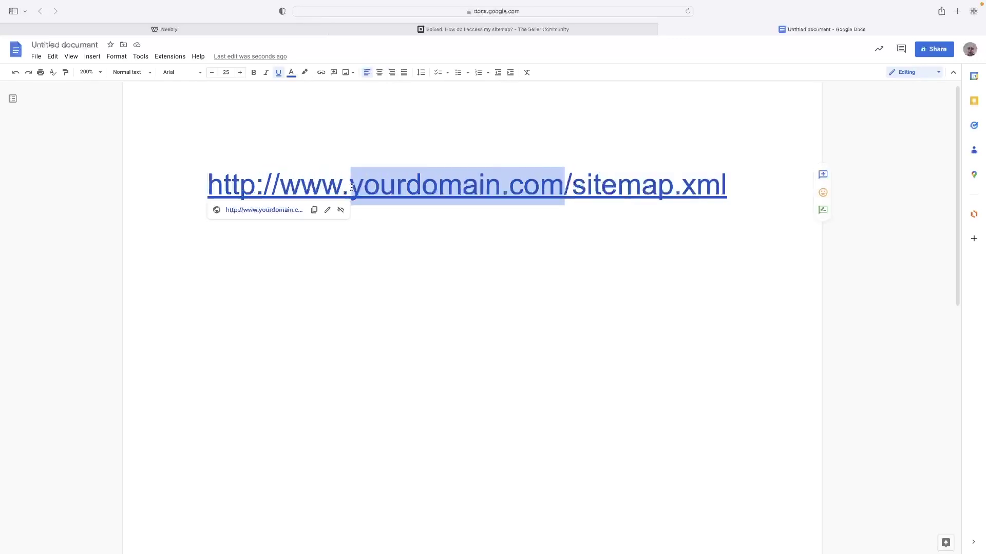
{"action": "type", "text": "marians.co"}
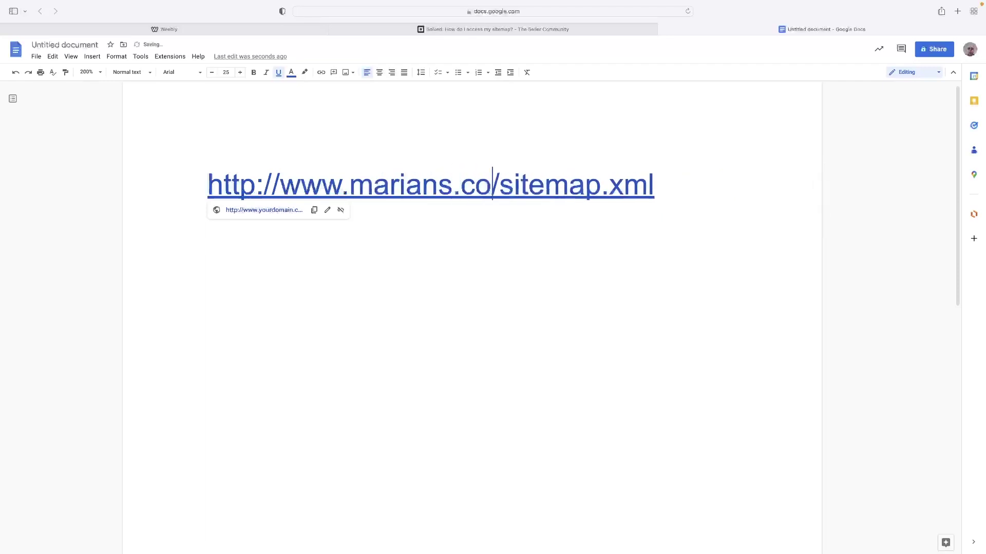
{"action": "type", "text": ".uk"}
{"action": "key", "text": "Return"}
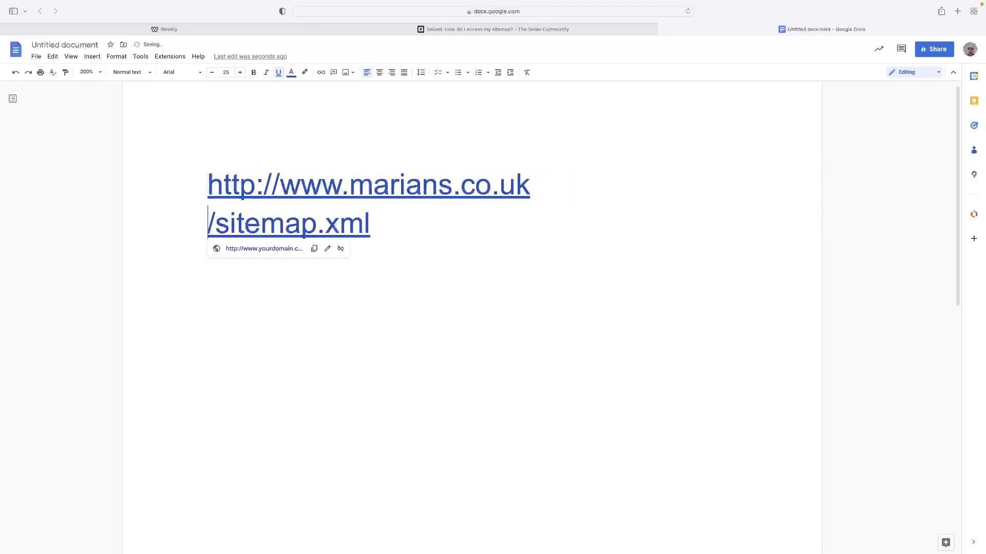
{"action": "key", "text": "BackSpace"}
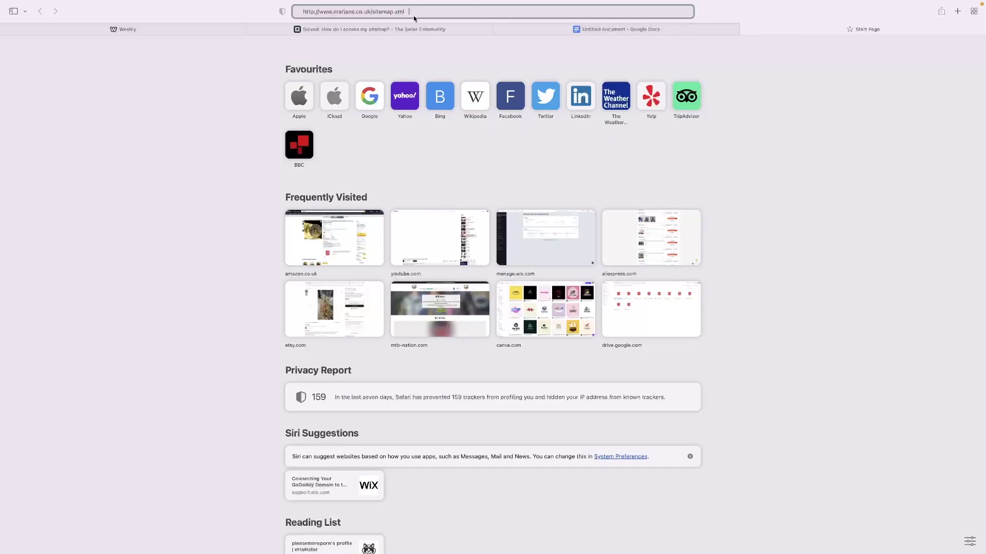
{"action": "key", "text": "Return"}
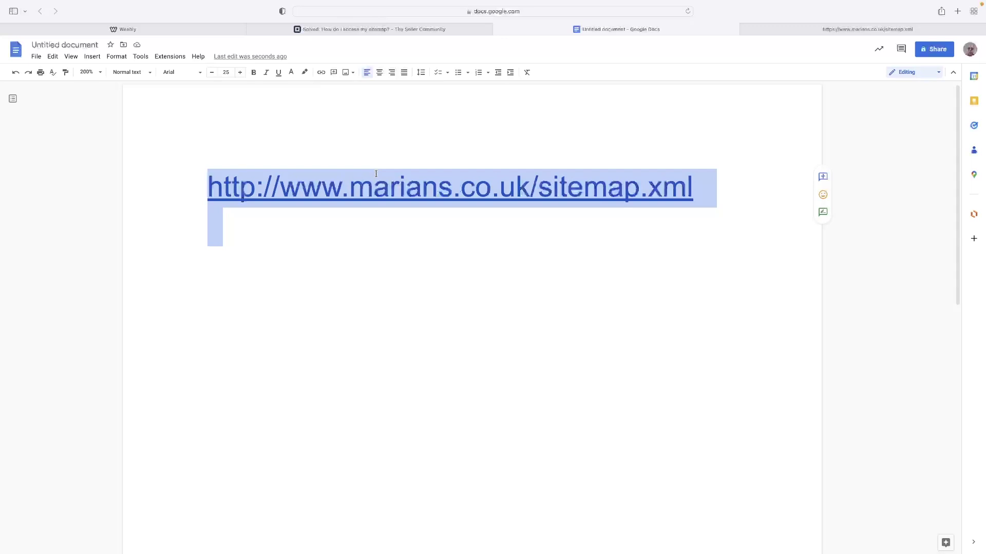
{"action": "left_click", "coordinate": [475, 187]}
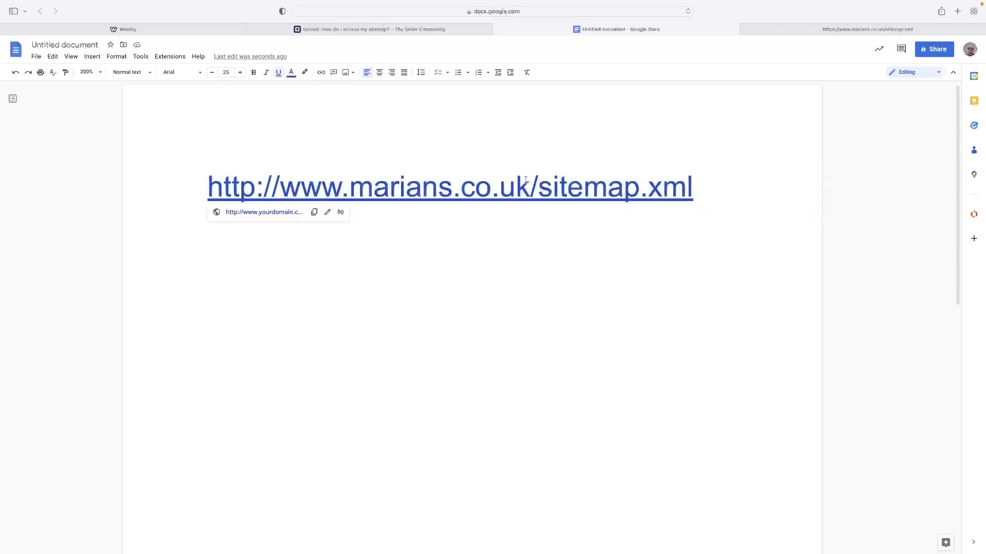
{"action": "left_click_drag", "start_coordinate": [531, 186], "coordinate": [287, 186]}
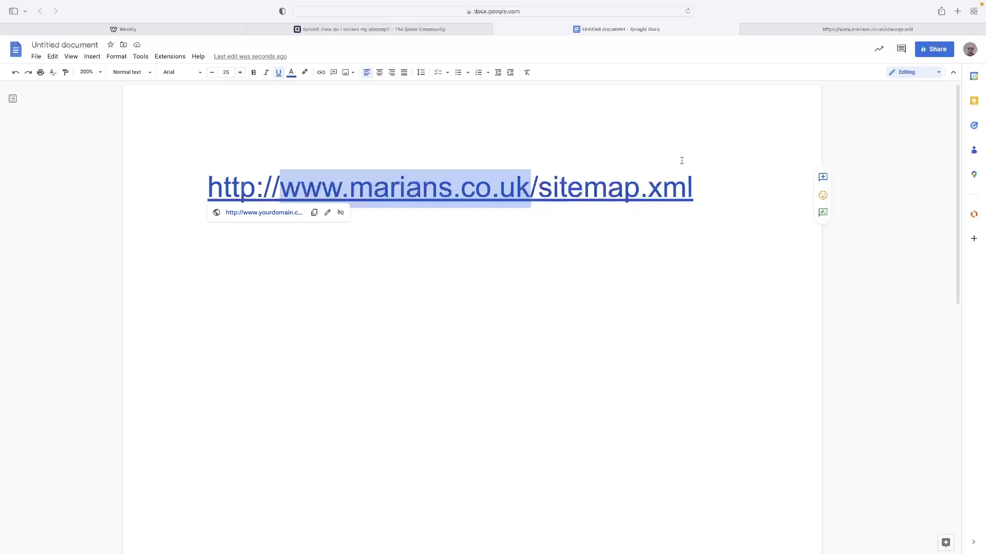
Bring the Weebly barbershop homepage editor tab back to the front.
{"action": "left_click", "coordinate": [219, 27]}
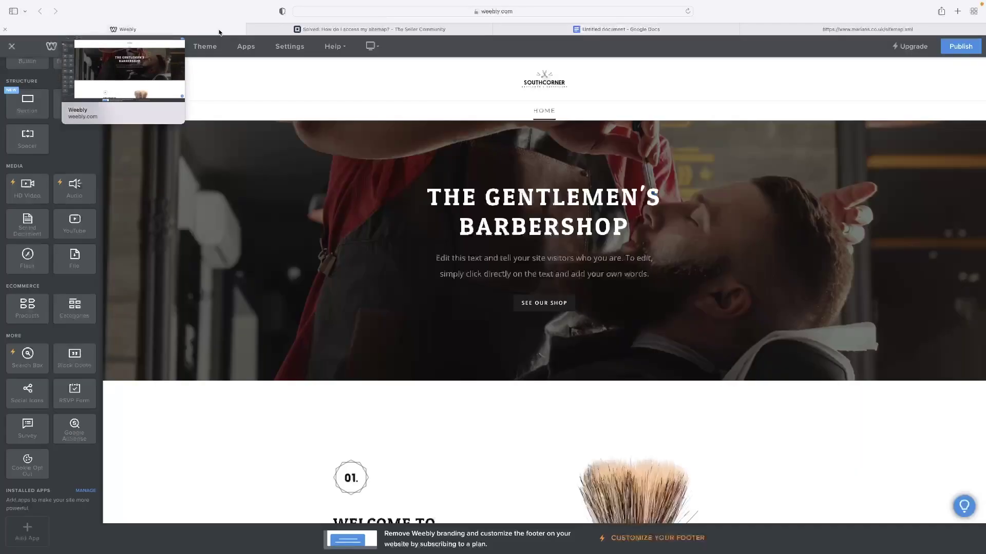